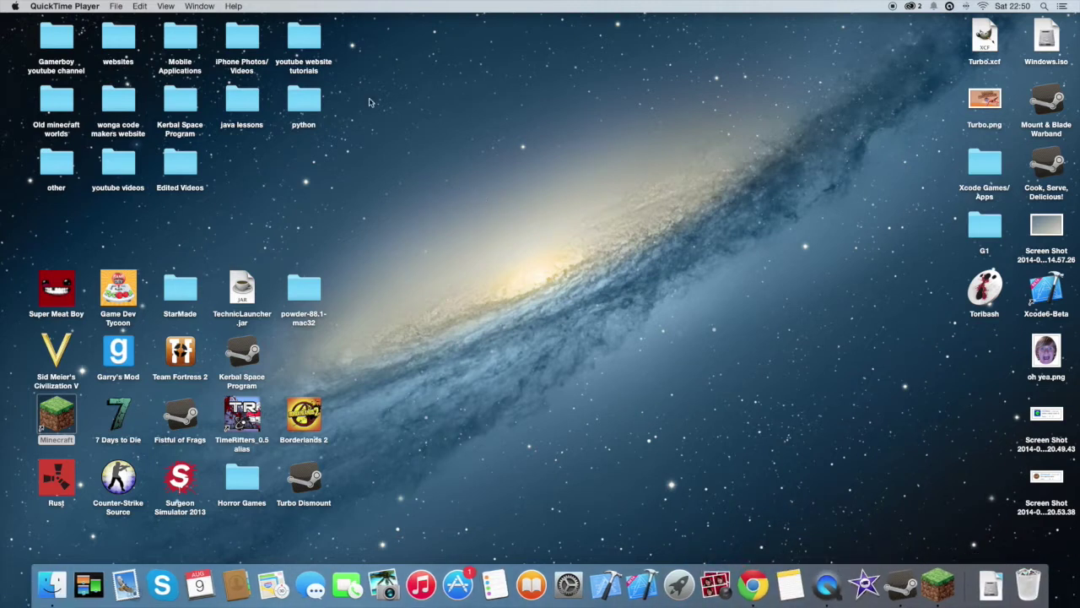
Check QuickTime's New Movie Recording option in the File menu, then return to Finder
click(116, 6)
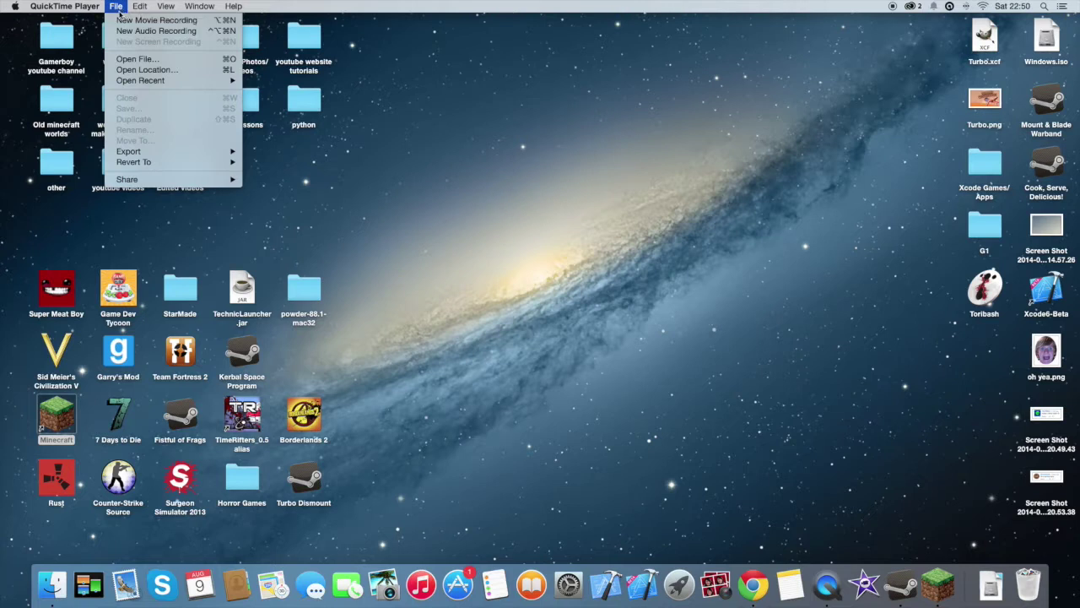
click(117, 6)
click(118, 6)
key(super+q)
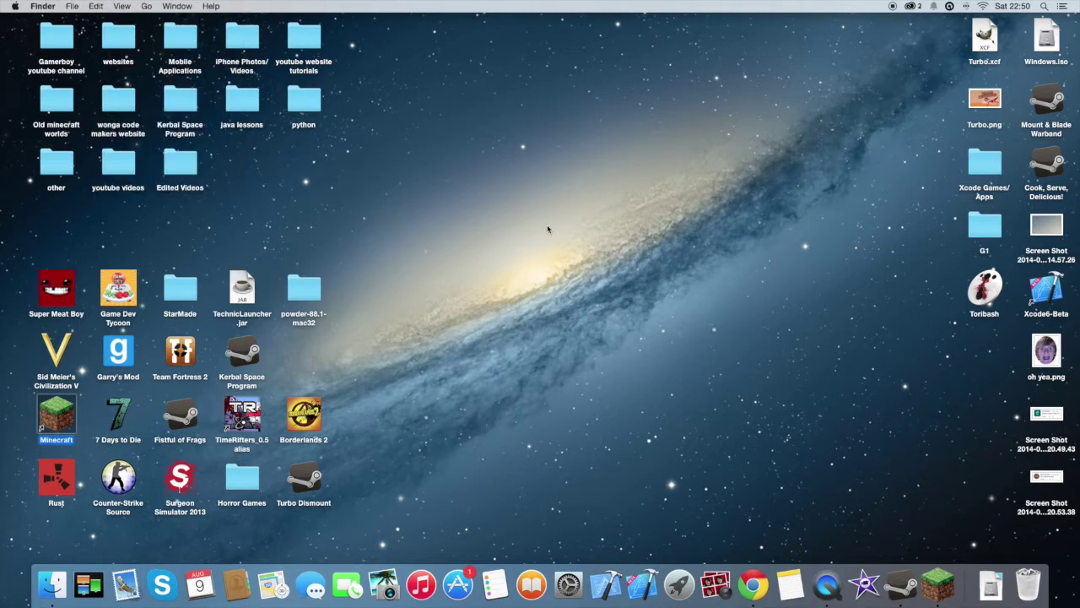
Deselect everything on the desktop and launch Photo Booth from the Dock
click(567, 175)
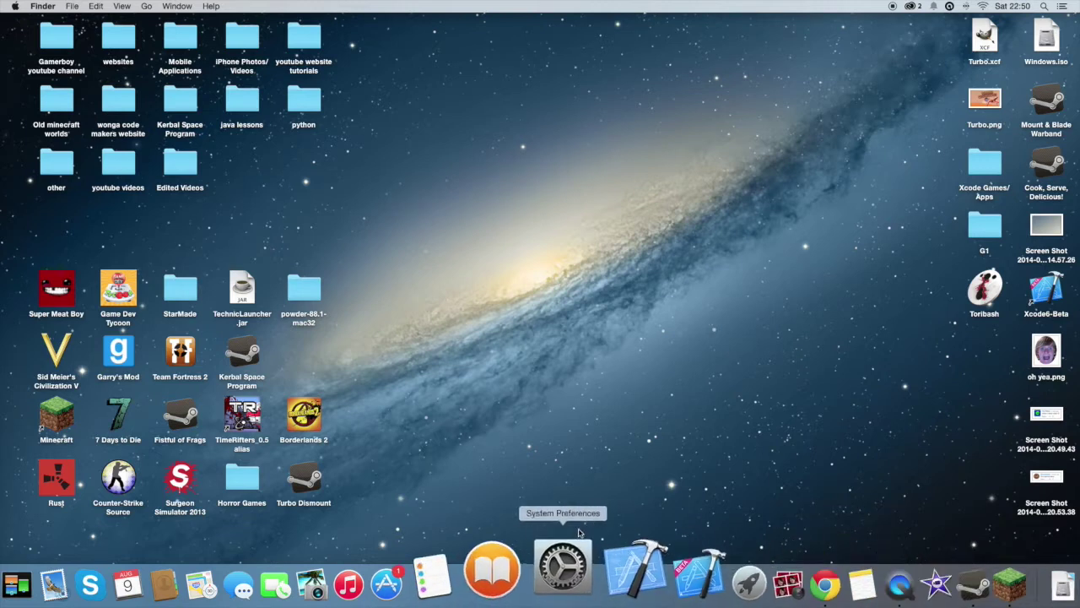
click(715, 562)
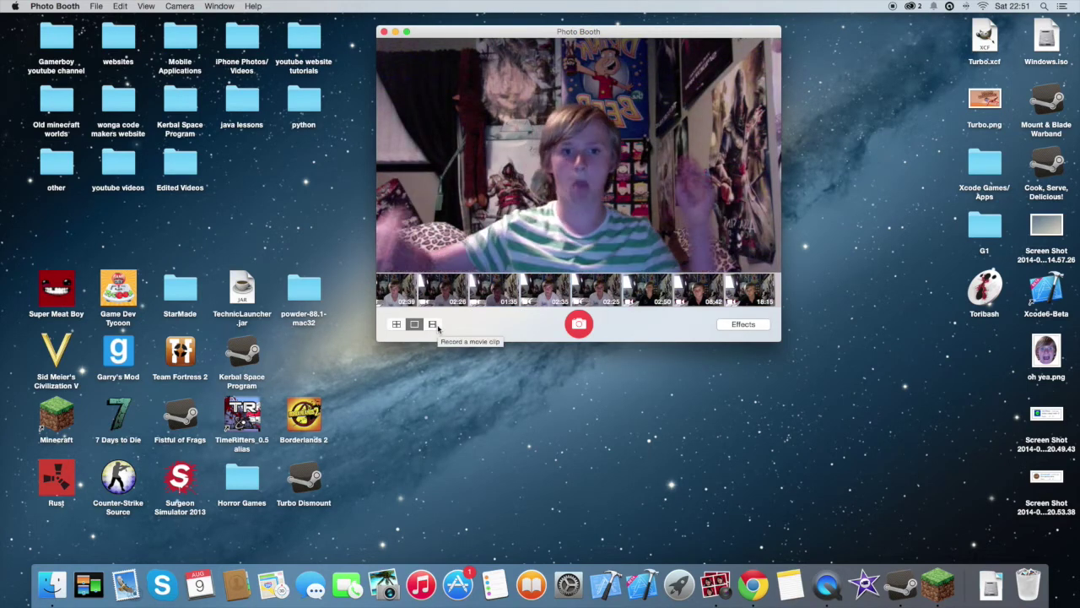
Switch Photo Booth to movie-clip recording mode and close its window
click(436, 325)
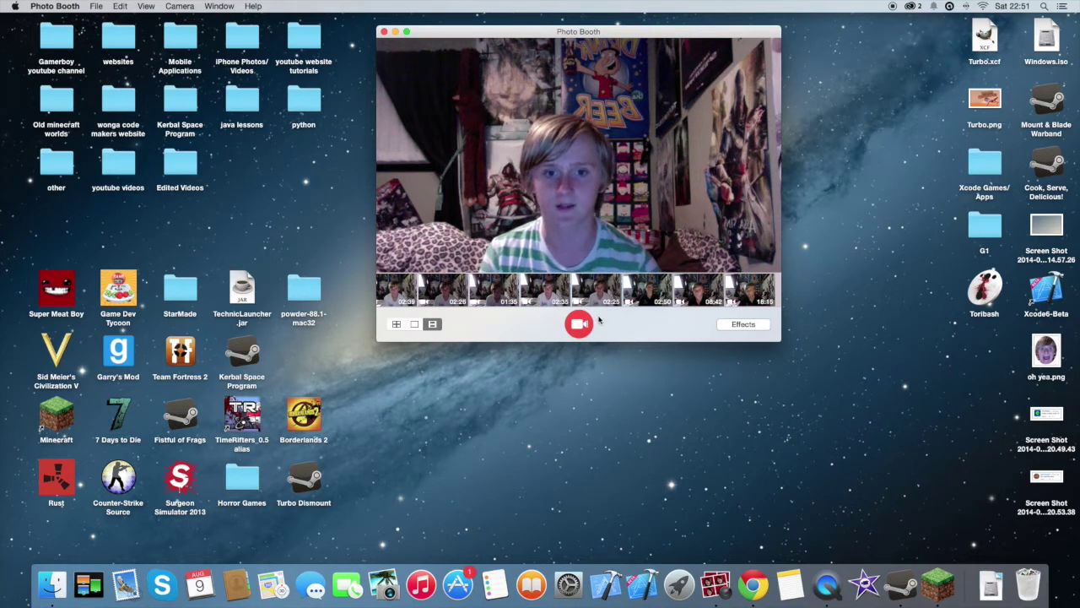
click(384, 32)
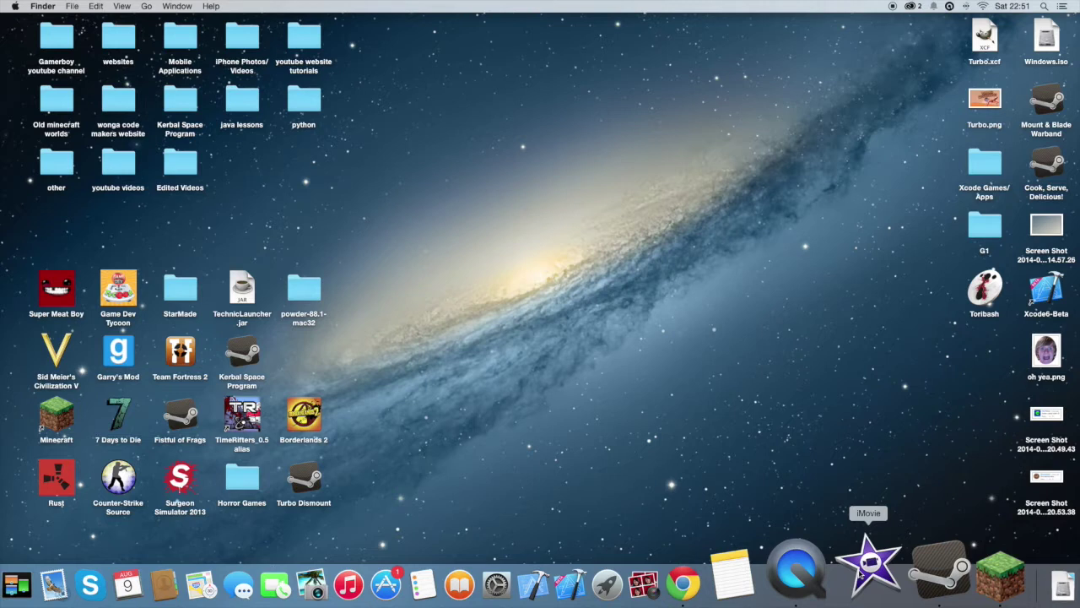
Launch iMovie from the Dock and select the empty Tutorial event
click(861, 572)
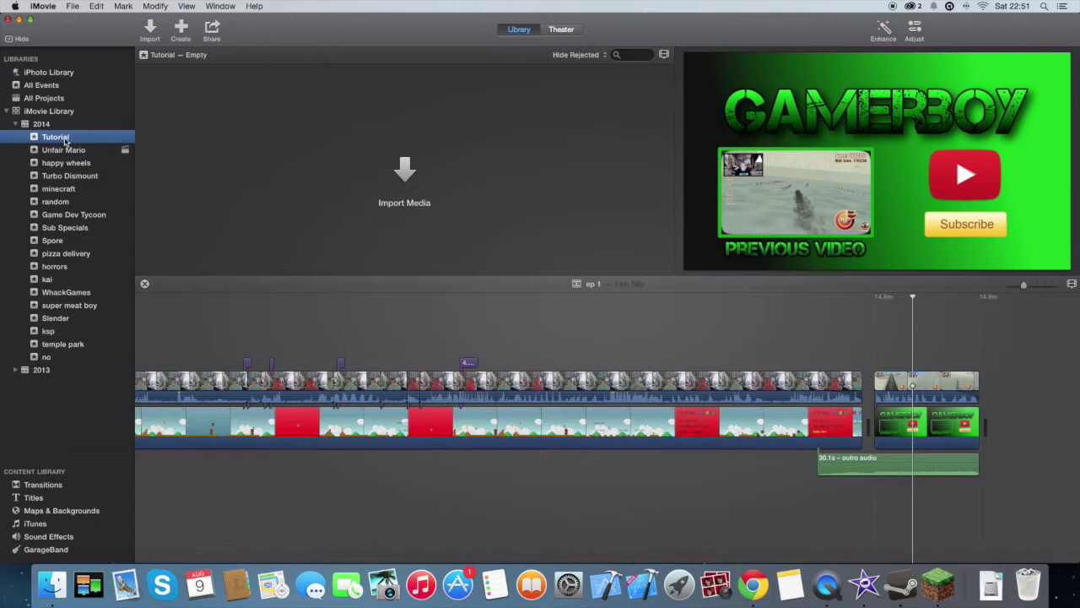
click(176, 134)
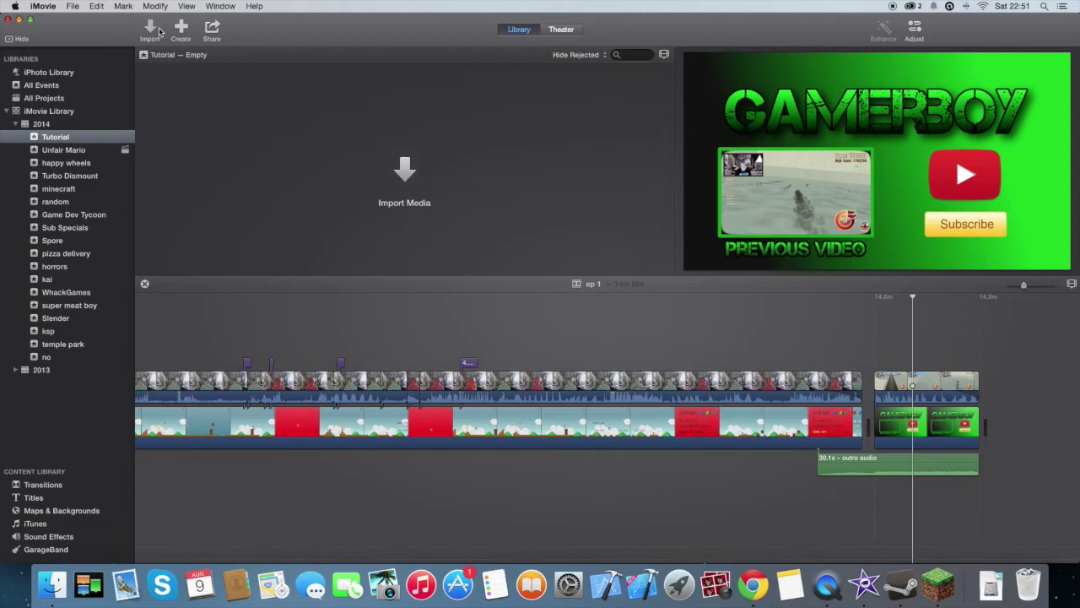
Open Import with Cmd-I and choose FaceTime HD Camera (Built-in) as the source
key(super+i)
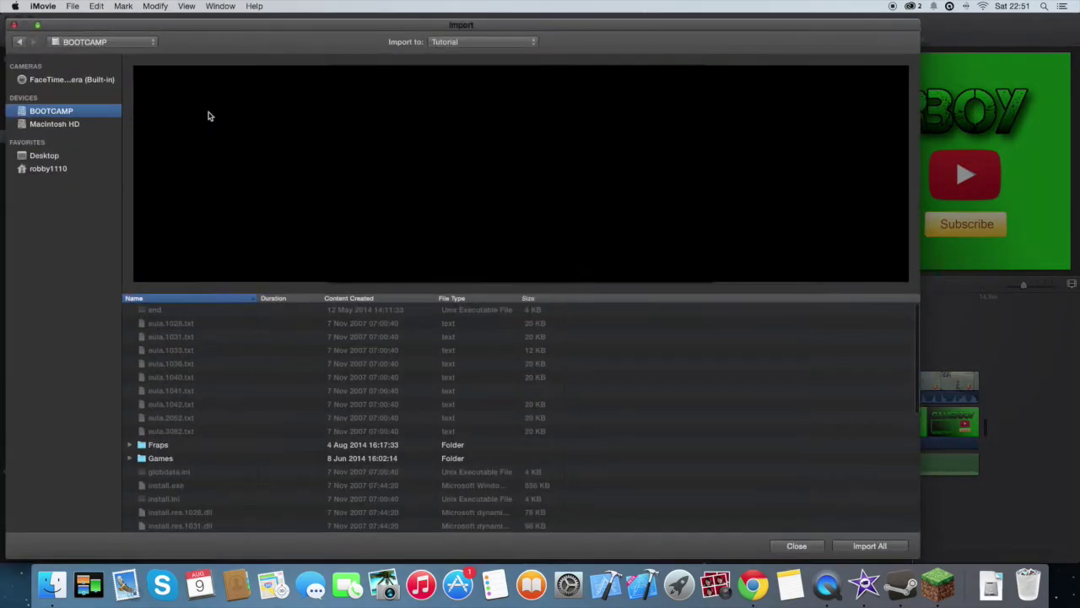
click(59, 80)
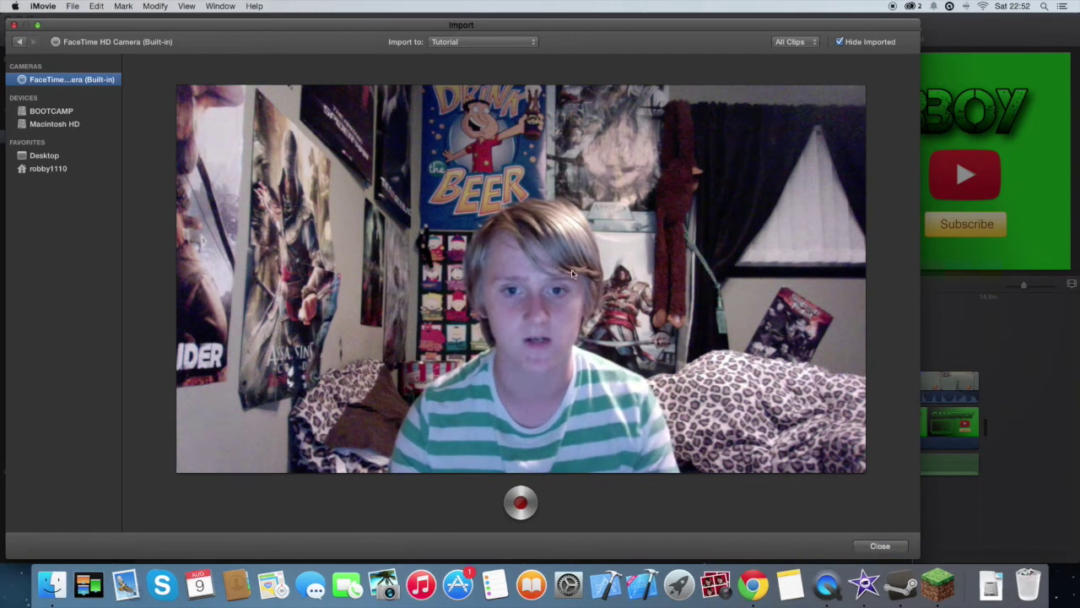
Start recording a webcam clip and shift the Import window around to reveal the library
drag(152, 28, 177, 24)
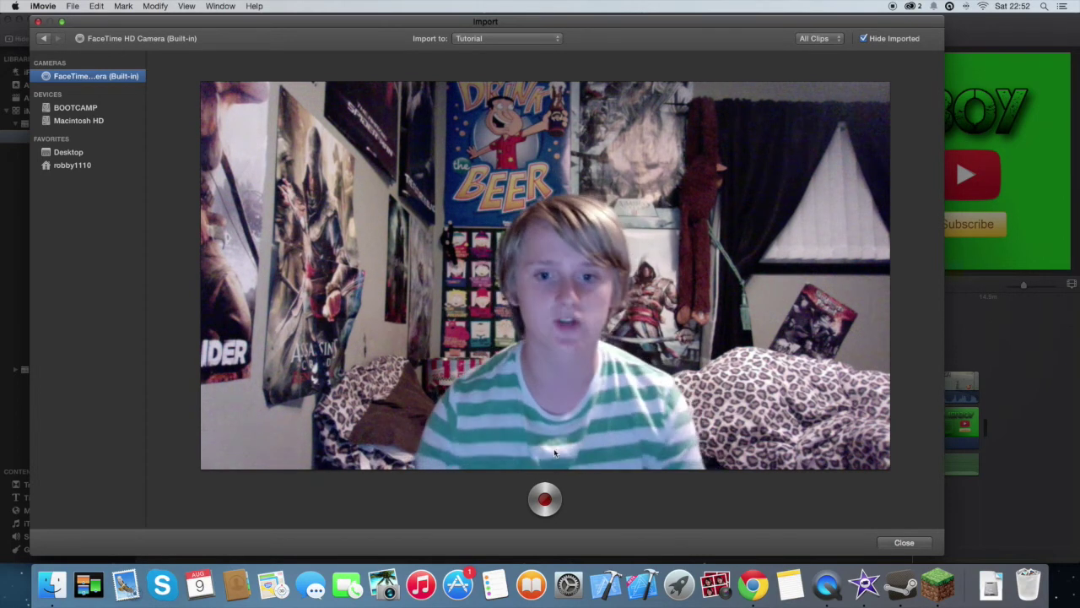
click(545, 501)
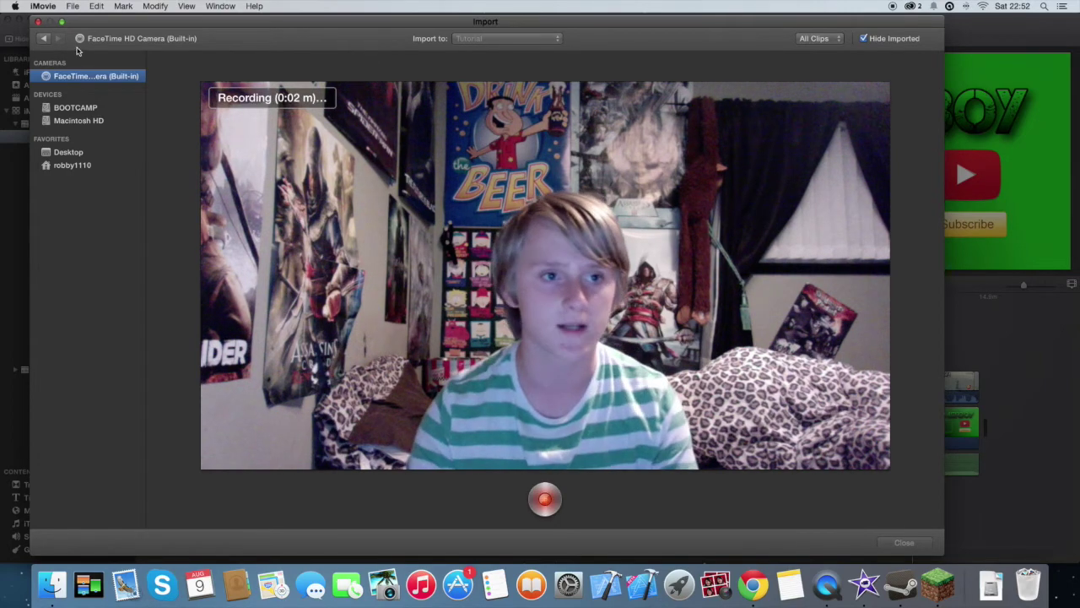
drag(106, 22, 72, 19)
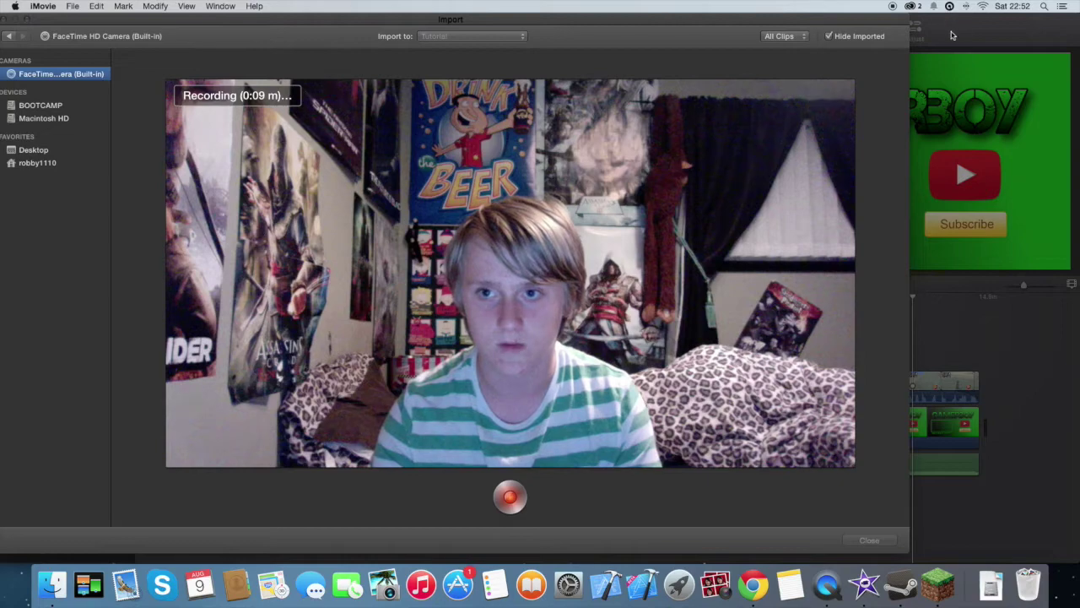
drag(638, 27, 1079, 79)
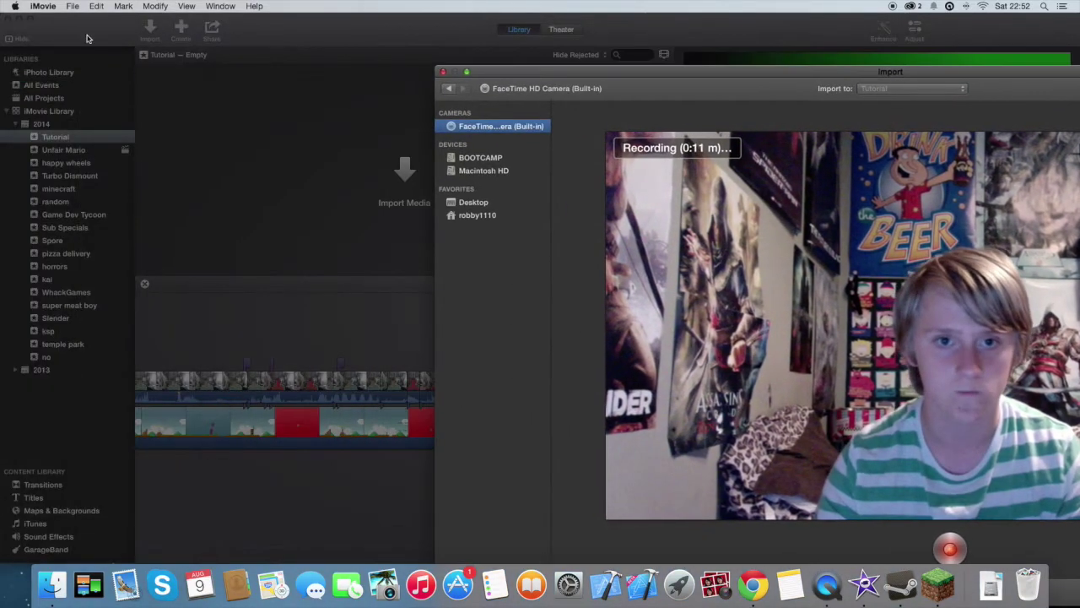
drag(489, 71, 3, 19)
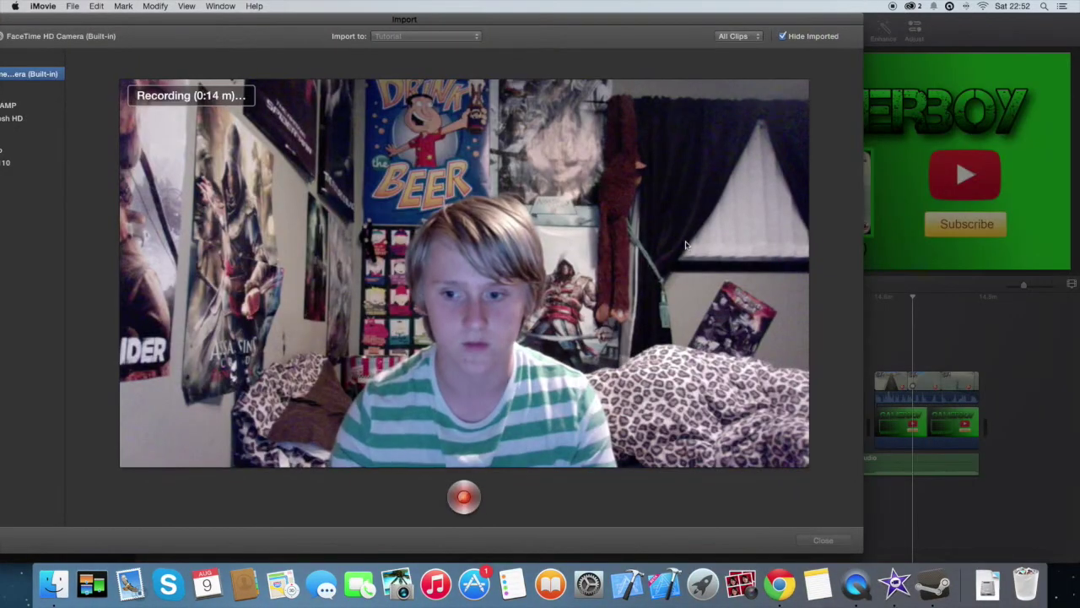
Search Spotlight for 'mca', then stop the webcam recording and close the Import window
click(1047, 6)
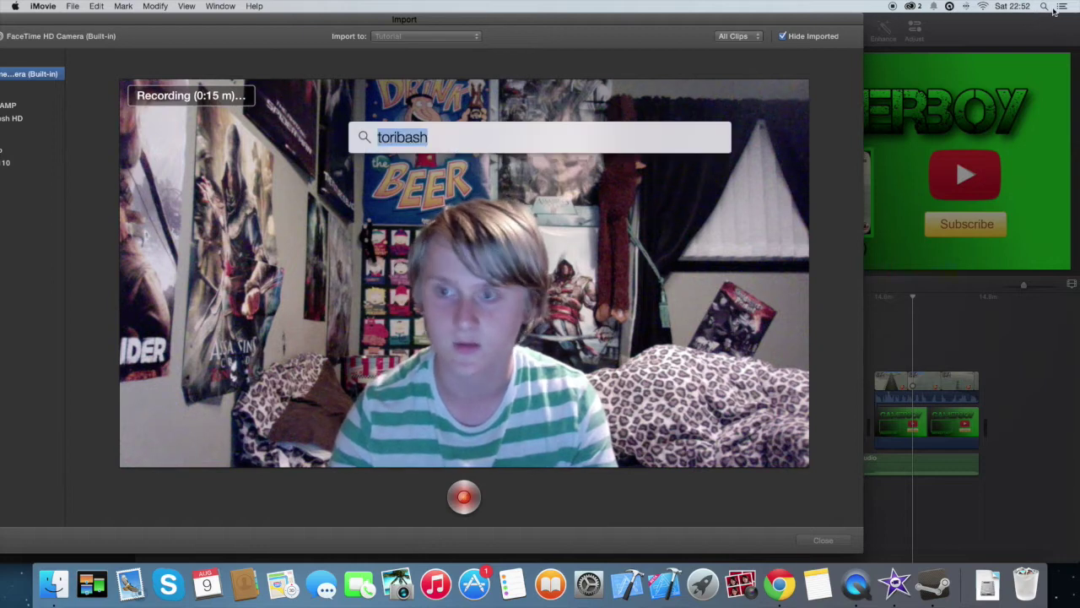
text(m)
text(ca)
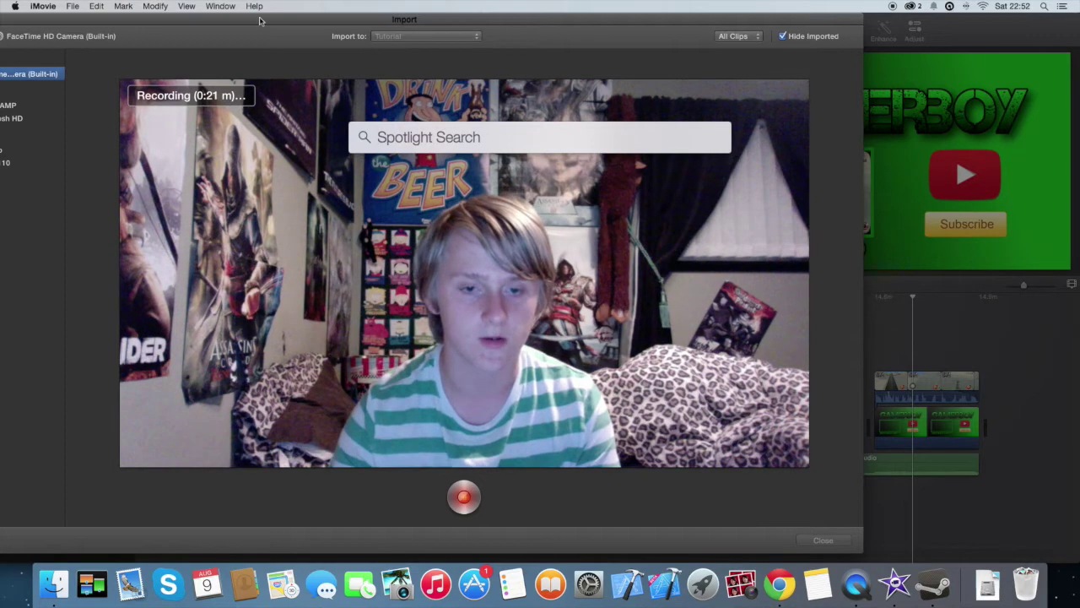
drag(193, 23, 635, 25)
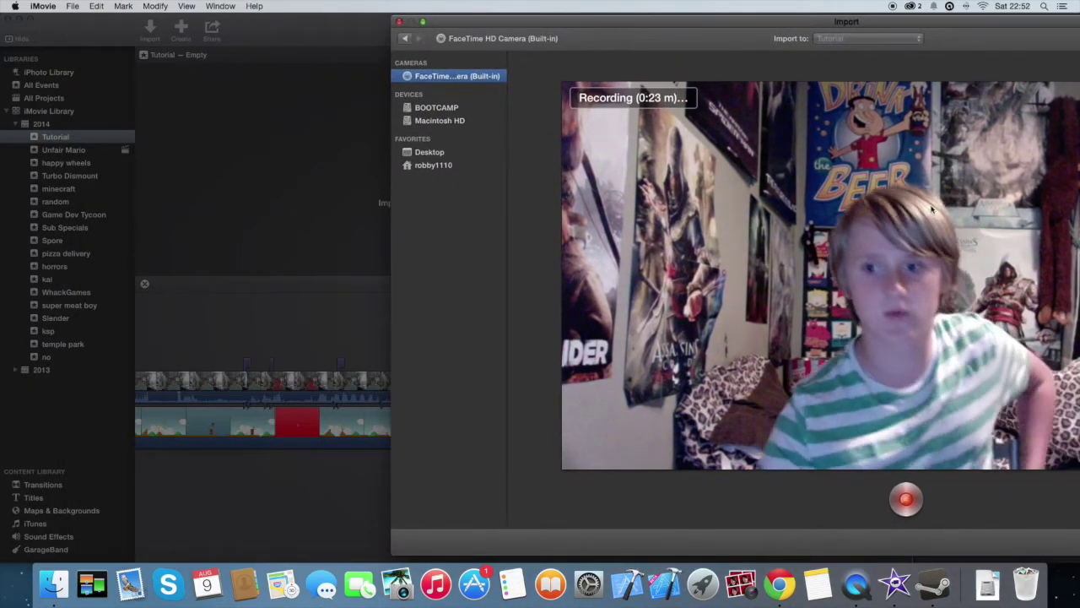
click(905, 499)
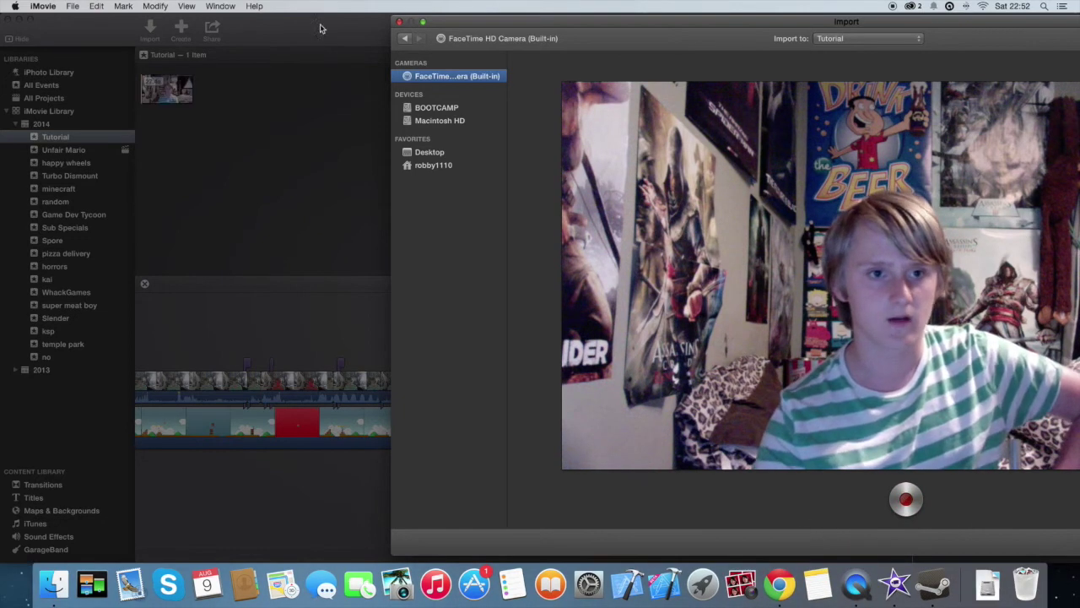
click(399, 24)
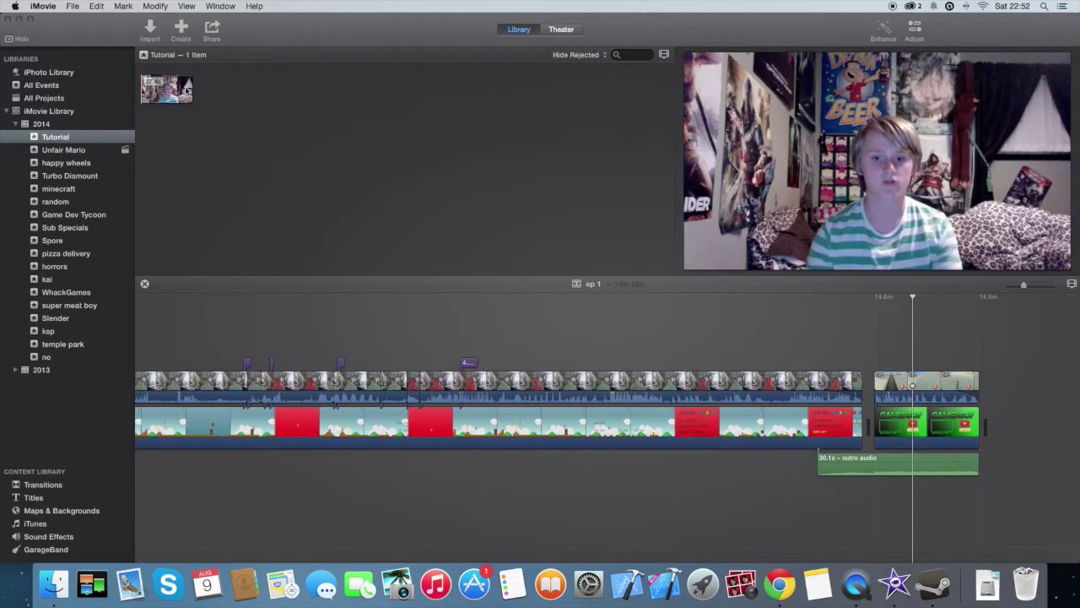
Add the webcam clip to the project's end, remove it, then delete it from Tutorial
mouse_move(168, 95)
drag(168, 94, 1024, 426)
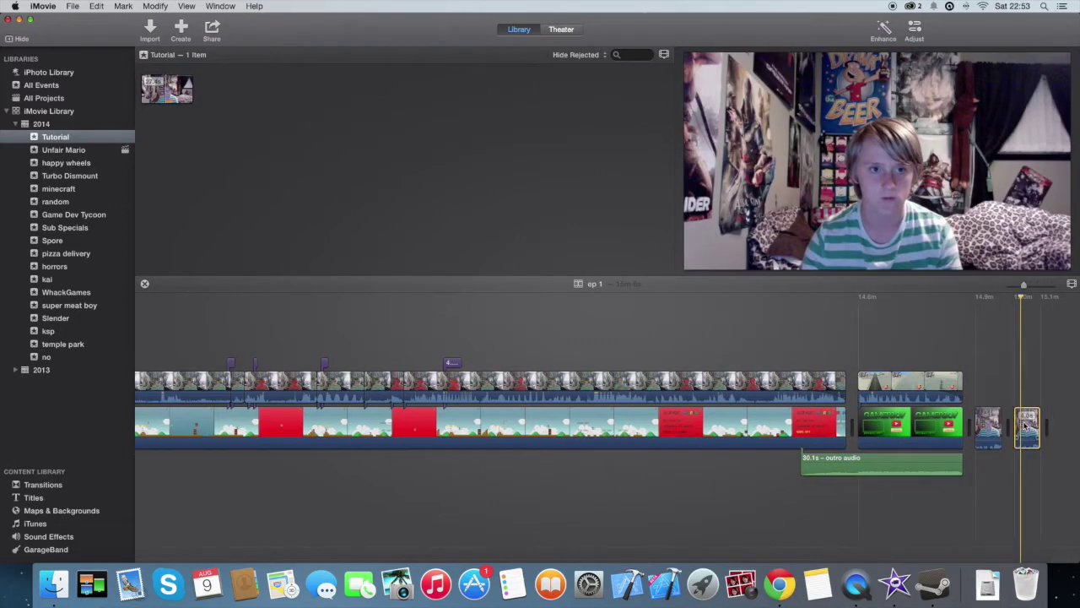
key(Delete)
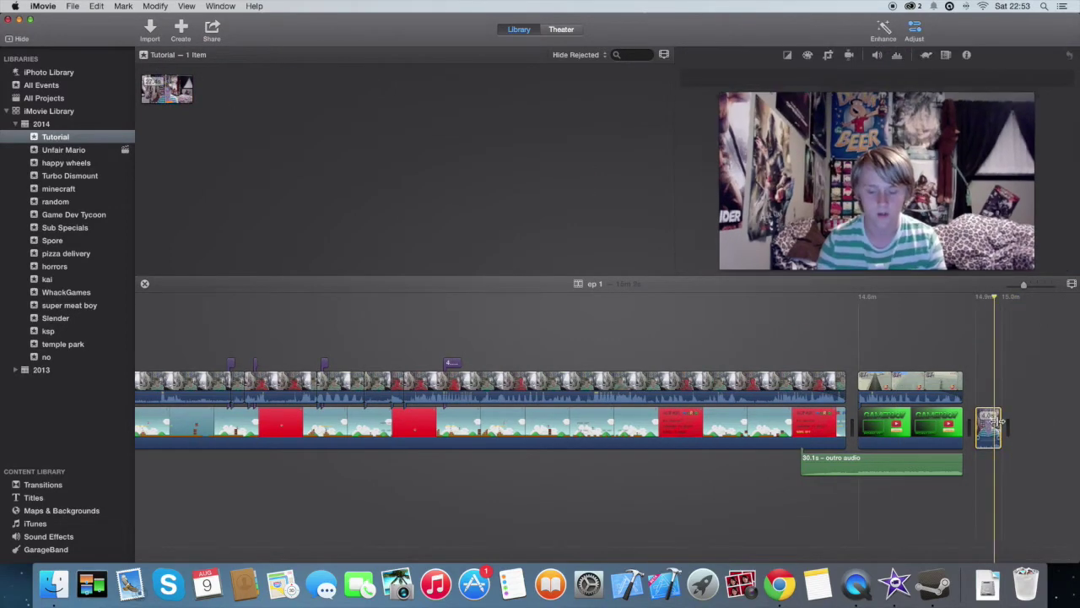
key(Delete)
click(173, 96)
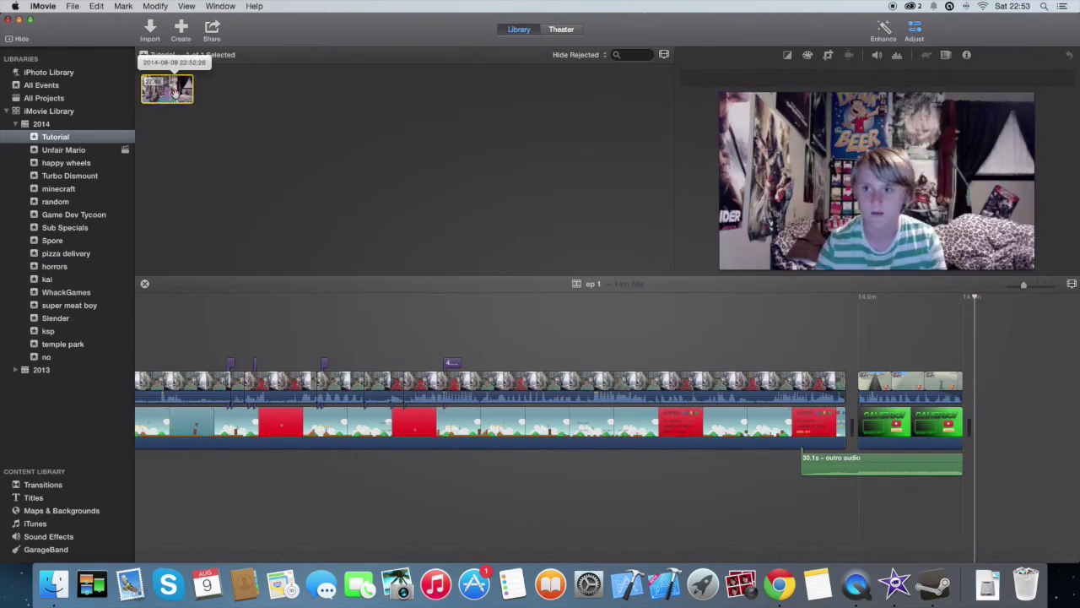
key(Delete)
key(F11)
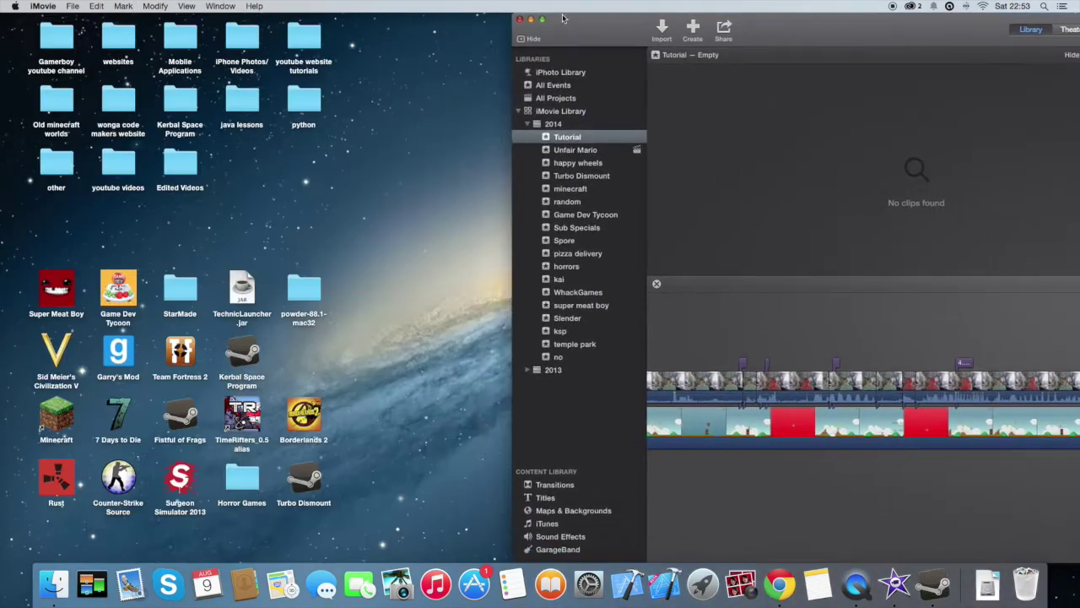
Launch Minecraft, take it out of full screen, and move its window top left
double_click(66, 411)
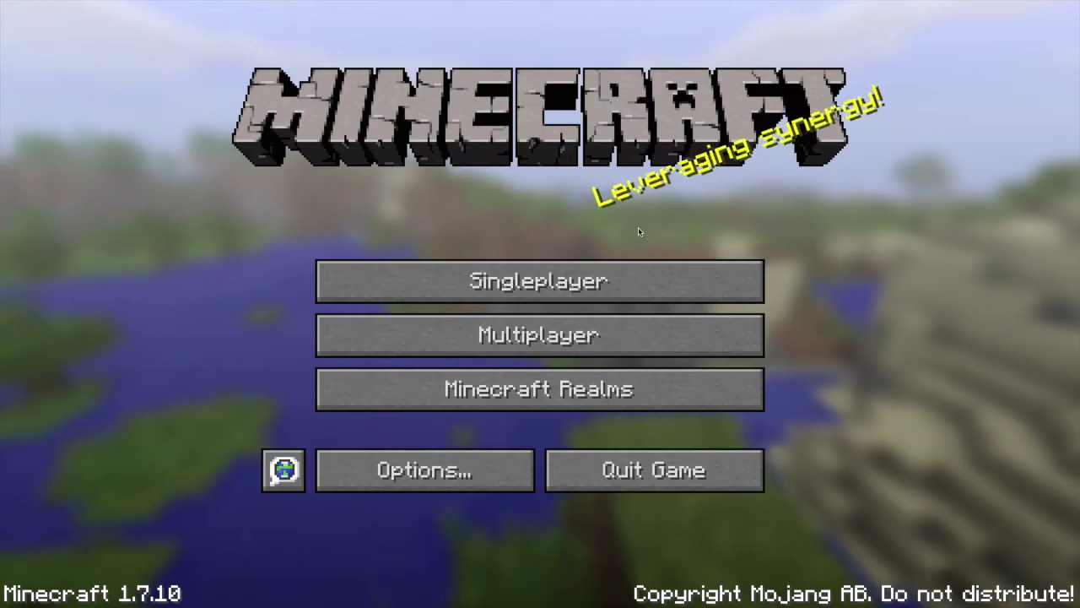
key(F11)
drag(613, 165, 370, 96)
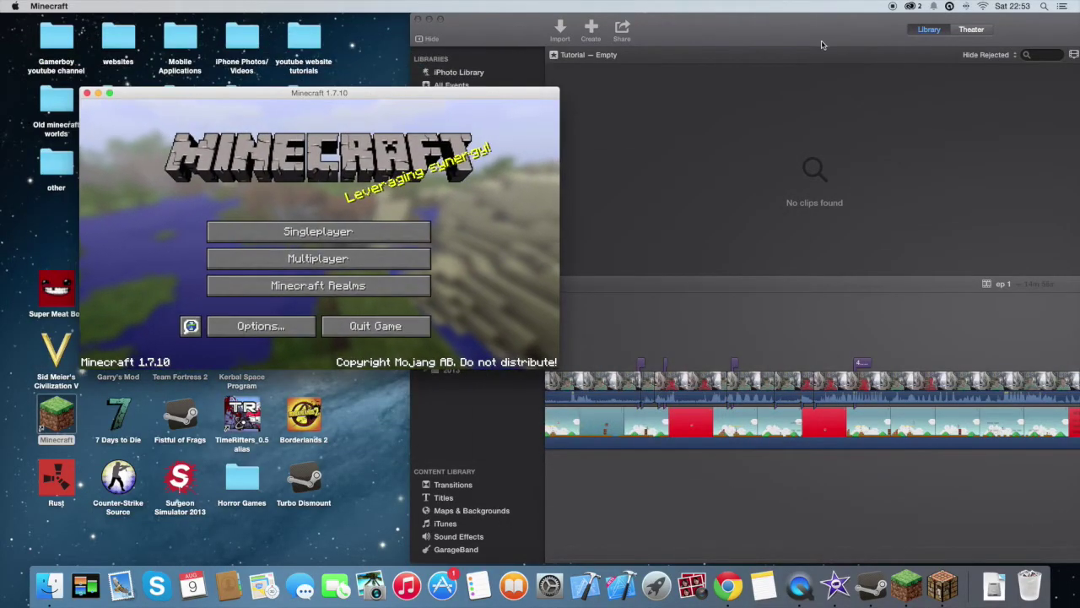
Bring iMovie forward and arrange it over Minecraft to cover most of the screen
click(919, 41)
drag(797, 23, 935, 25)
drag(411, 93, 432, 99)
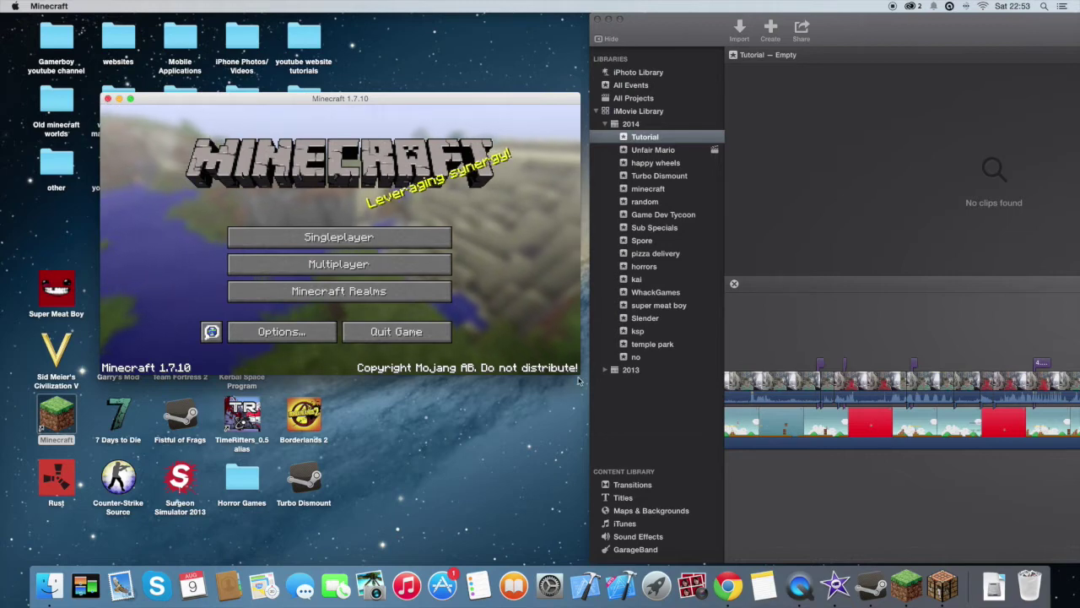
drag(907, 25, 325, 25)
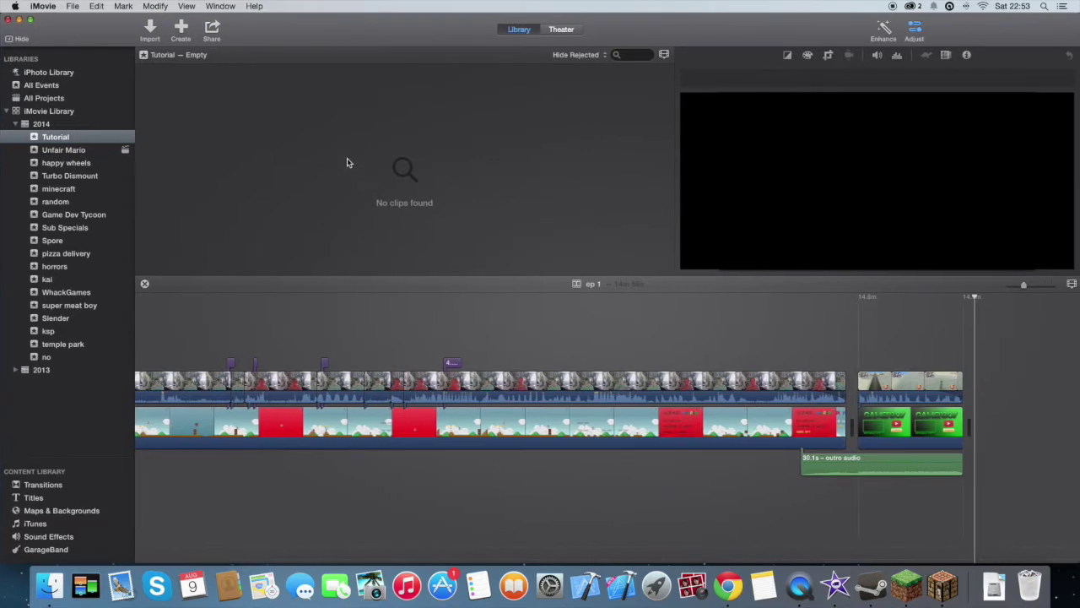
Start a FaceTime webcam recording from Import, then bring Minecraft to the front
click(151, 30)
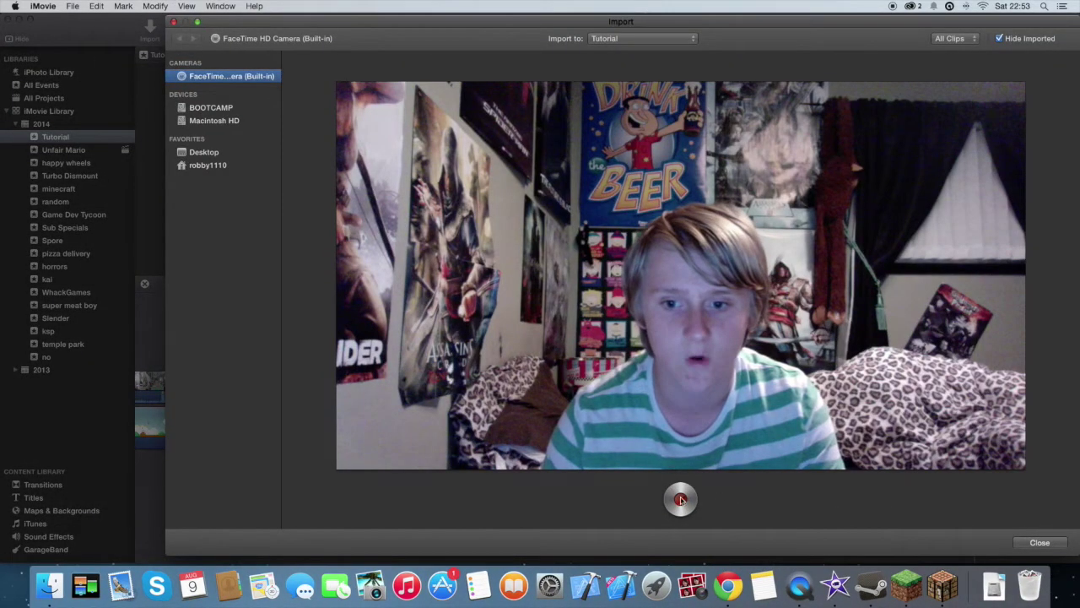
click(802, 583)
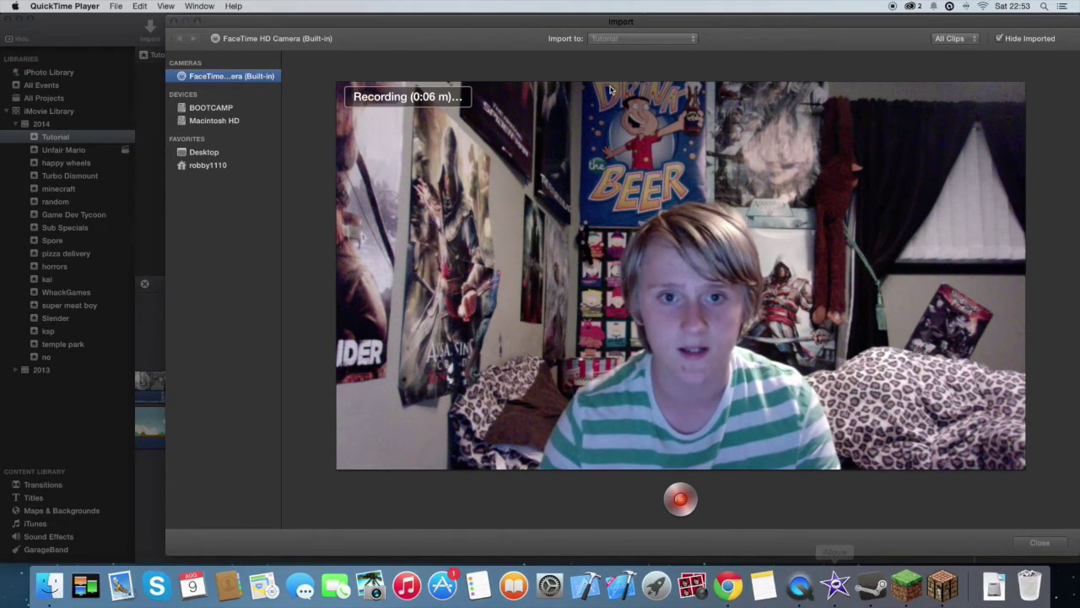
click(947, 588)
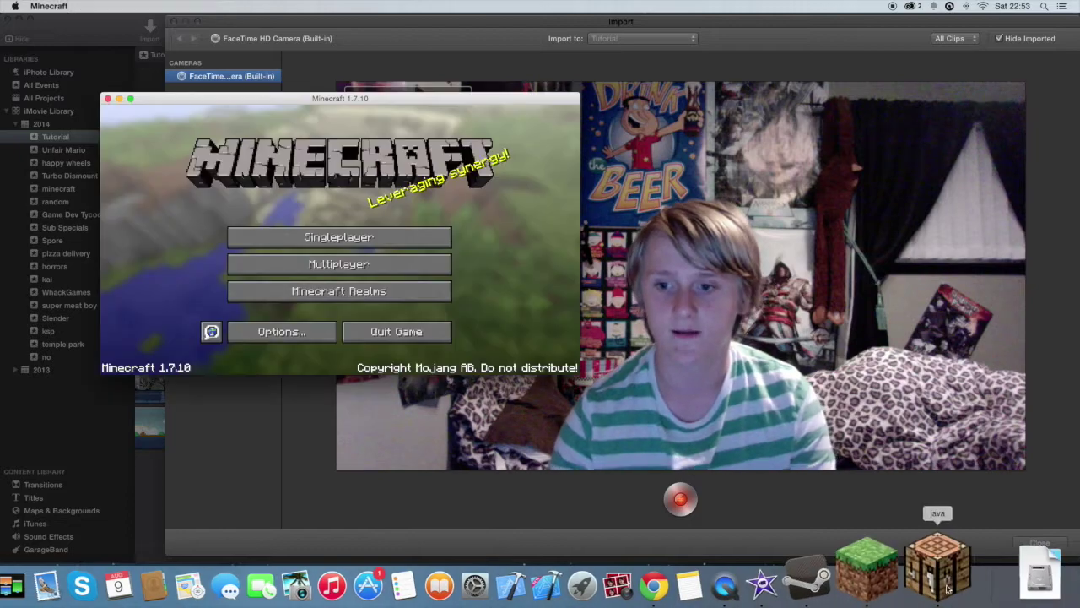
Play Minecraft full screen, quit the game, and stop the webcam recording at about 50 seconds
double_click(450, 98)
key(F11)
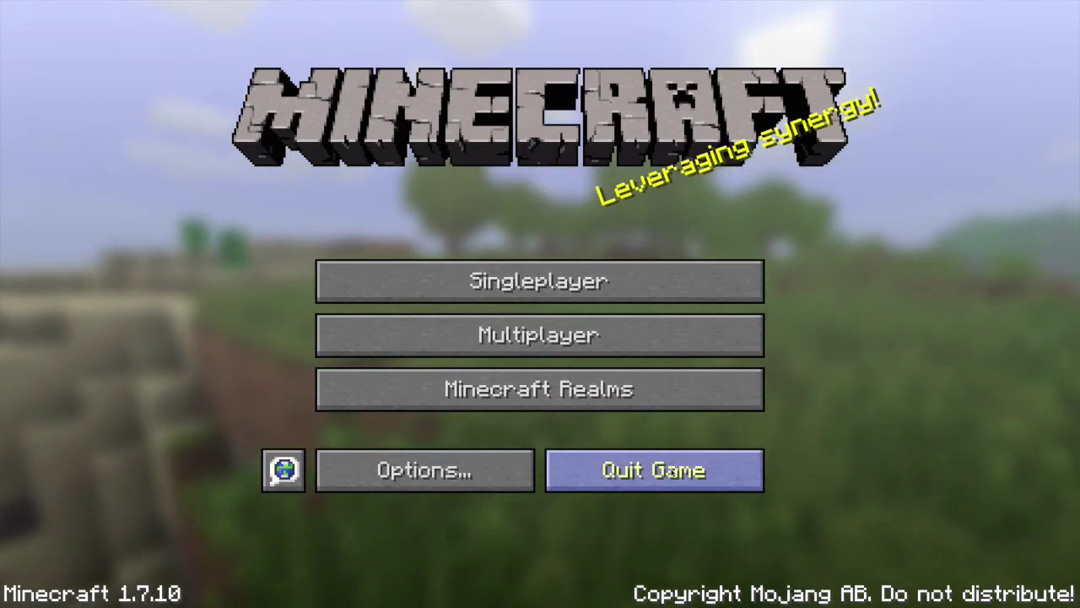
click(673, 472)
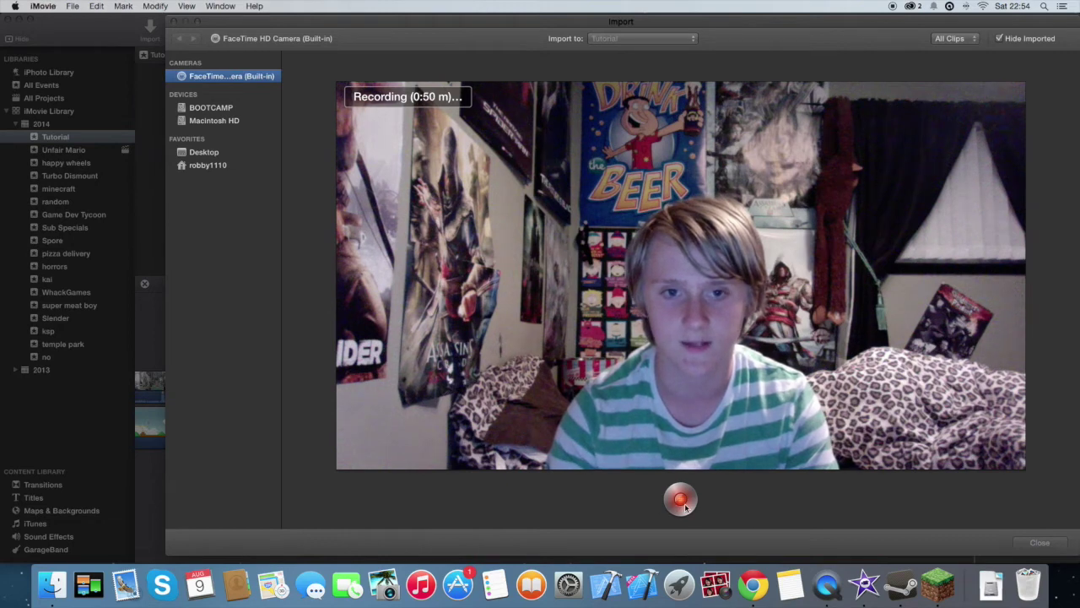
click(682, 502)
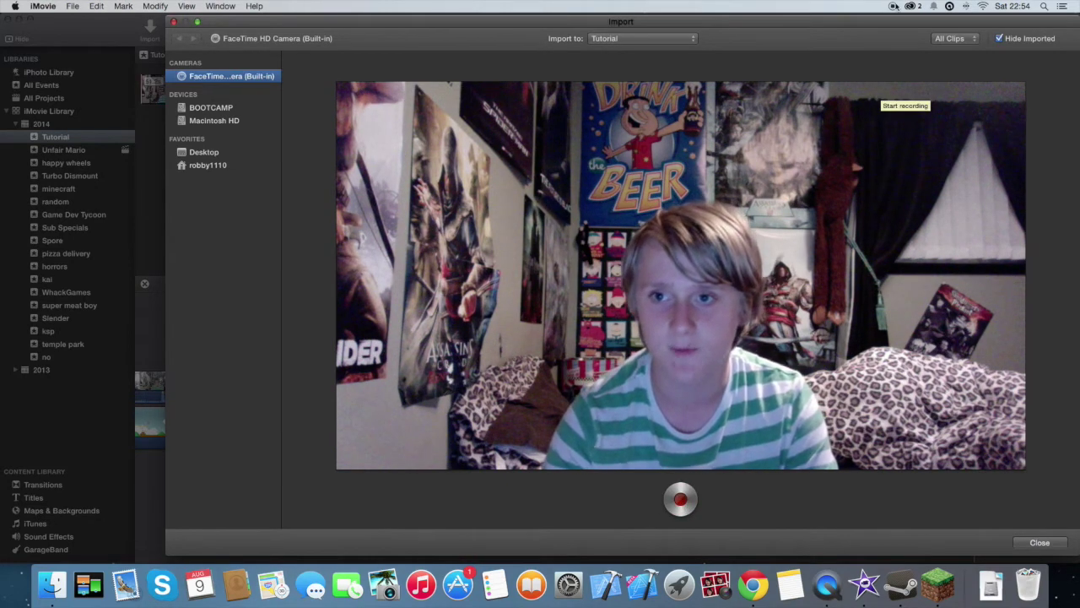